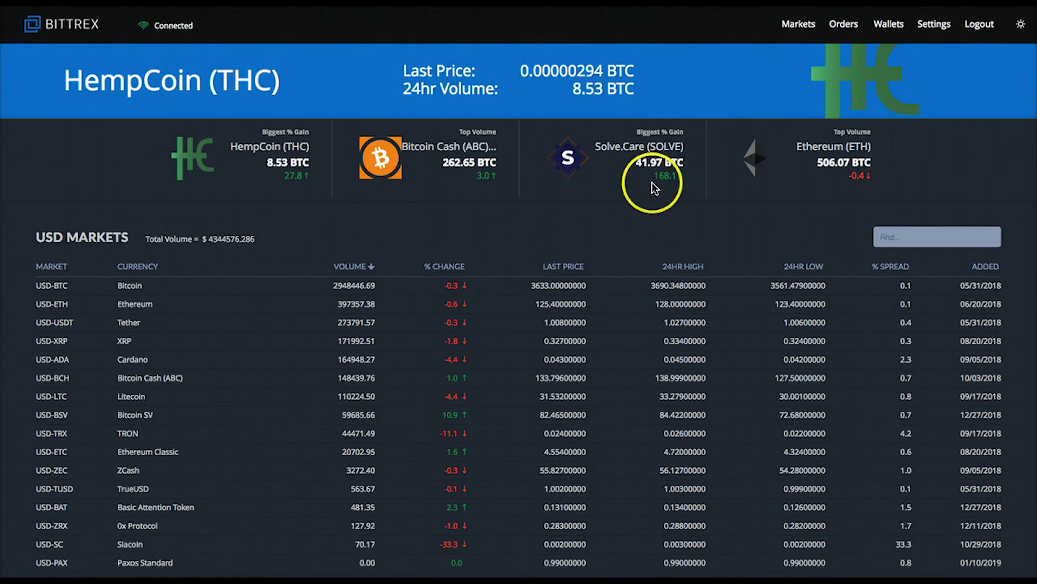
pyautogui.click(890, 24)
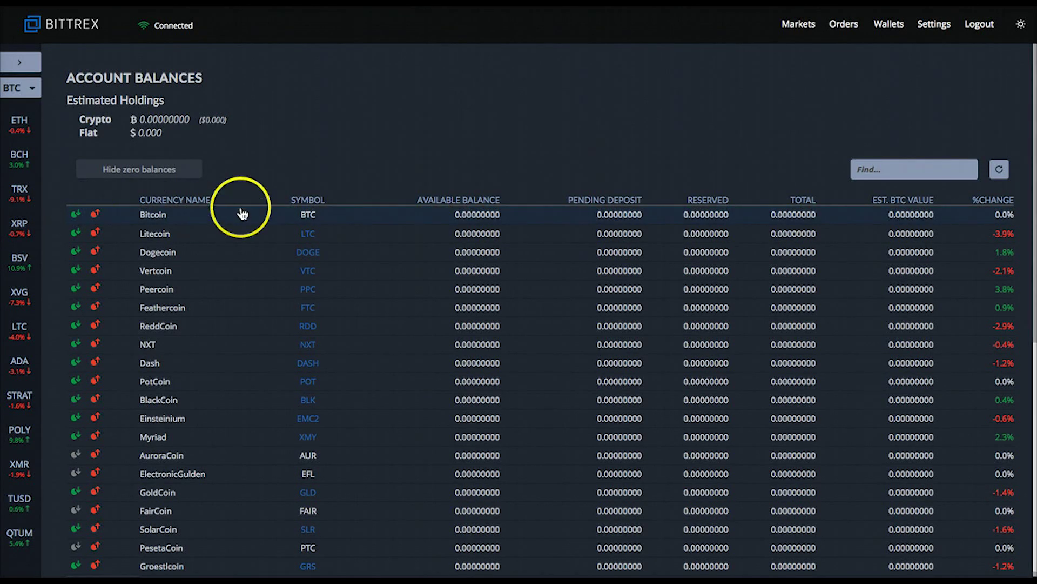
pyautogui.click(75, 215)
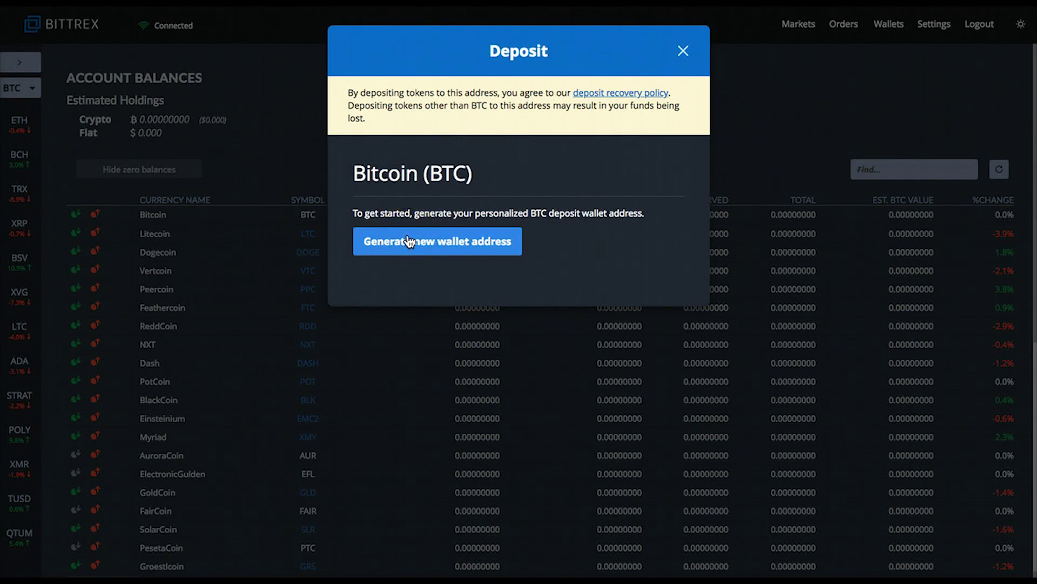
pyautogui.click(419, 243)
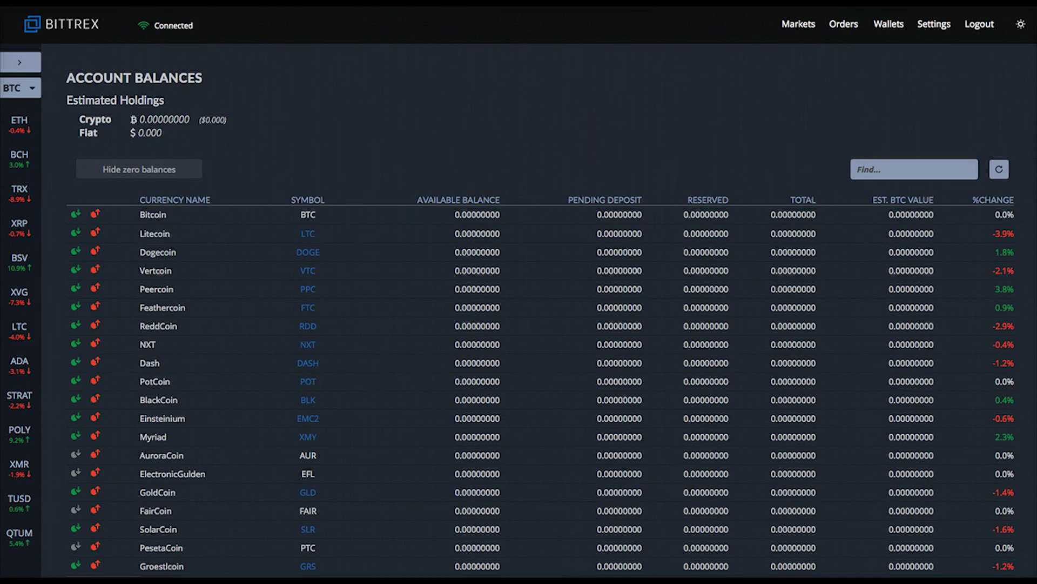
# Go to Bittrex Settings, then the Identity Verification page, which asks for a profile first
pyautogui.click(932, 24)
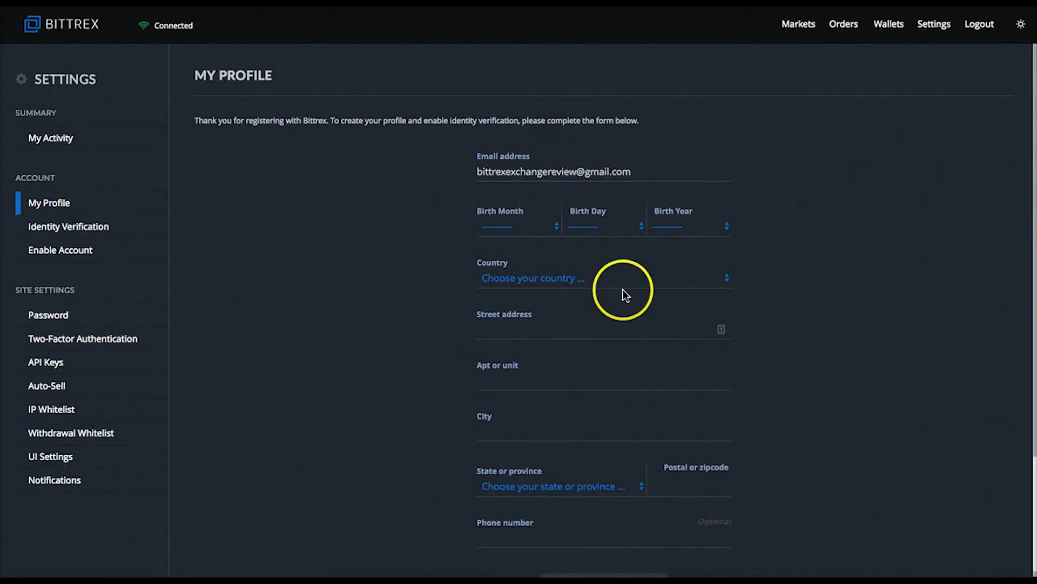
pyautogui.scroll(-5, 624, 288)
pyautogui.scroll(3, 611, 385)
pyautogui.scroll(3, 584, 365)
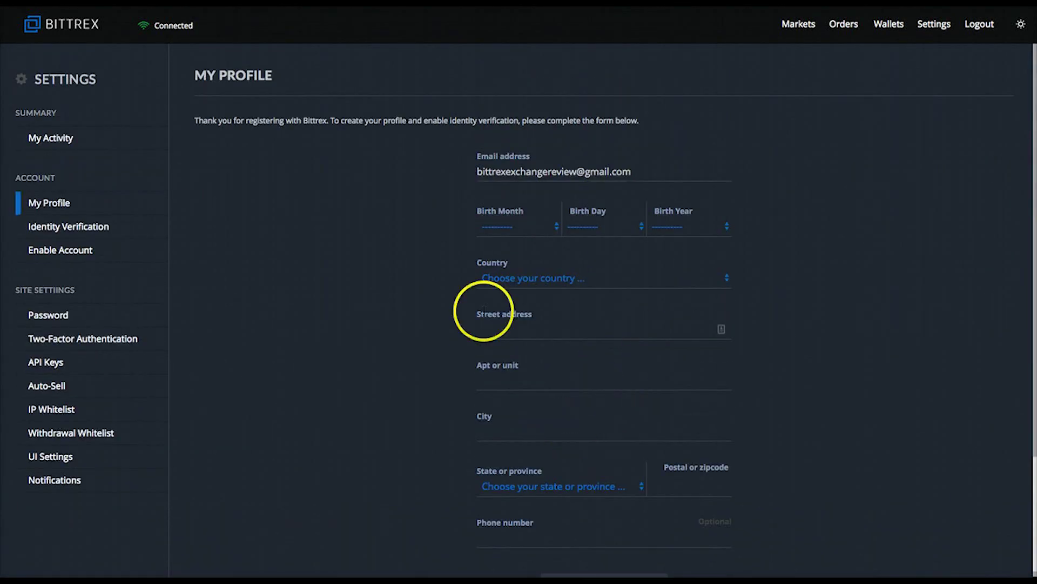
pyautogui.scroll(-2, 569, 317)
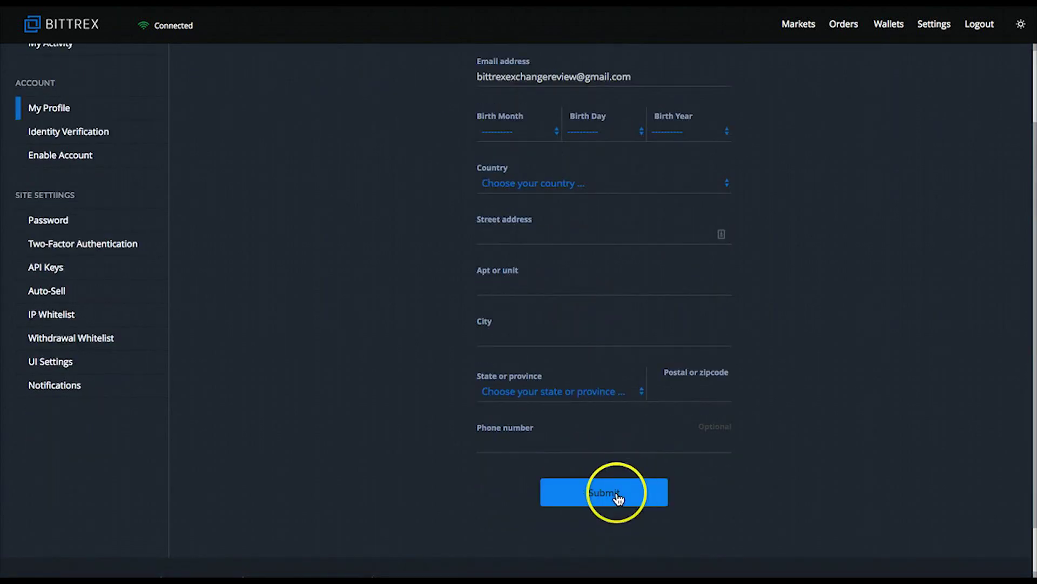
pyautogui.scroll(3, 616, 462)
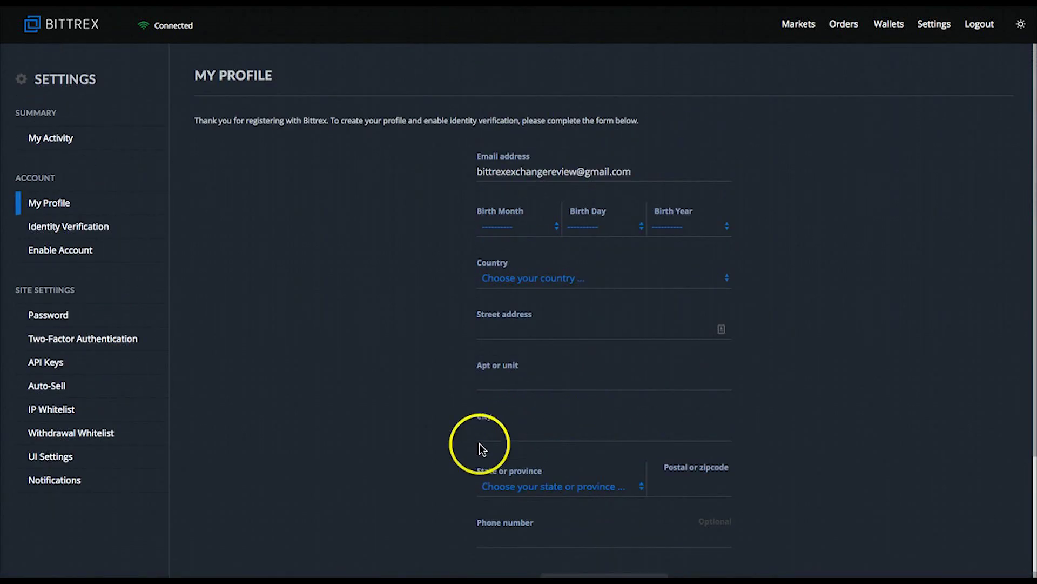
pyautogui.click(56, 230)
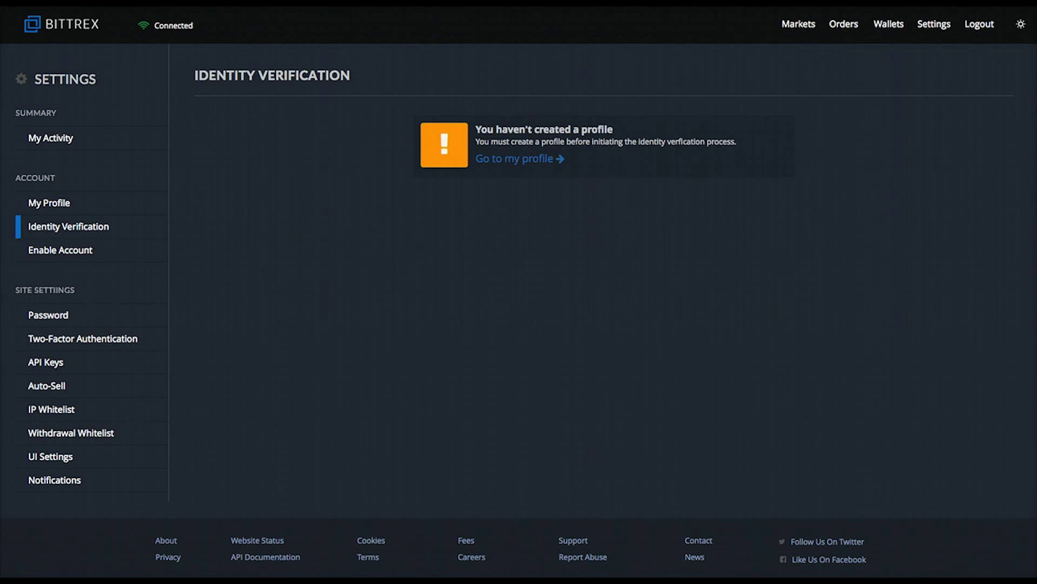
# Copy the Bitcoin deposit address from the Bitcoin row's deposit window on the balances page
pyautogui.click(889, 27)
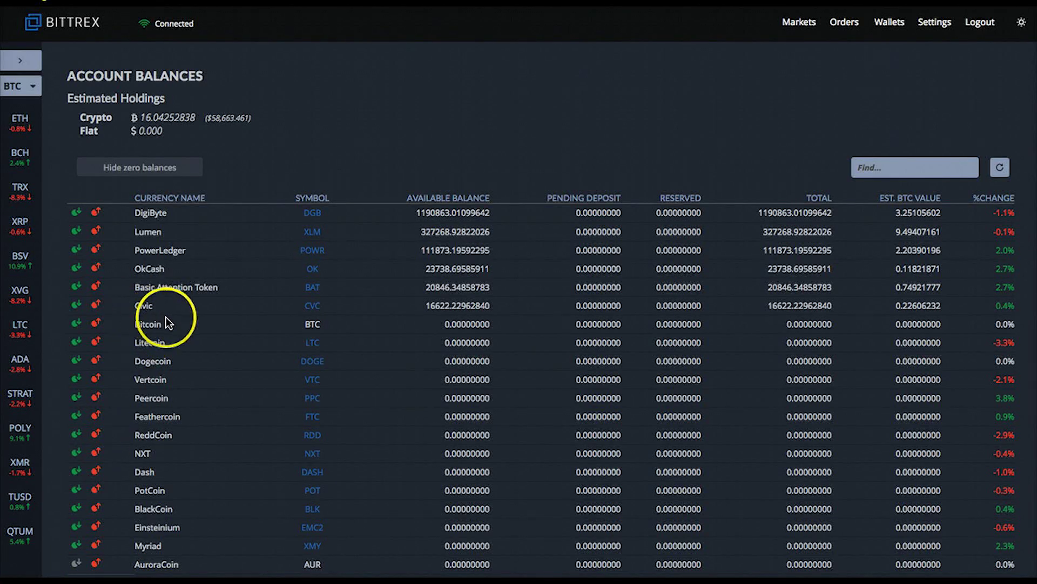
pyautogui.click(75, 325)
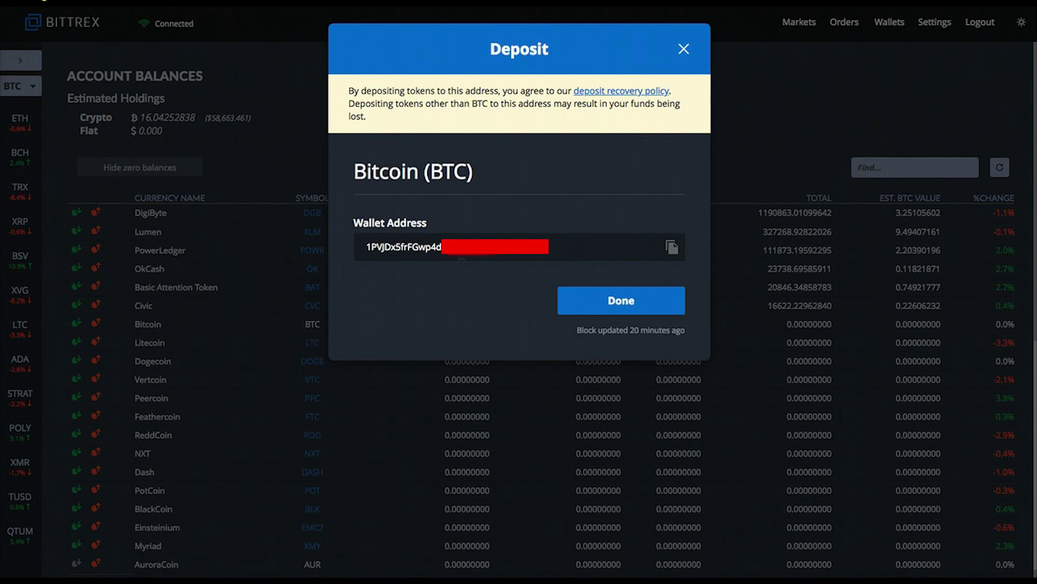
pyautogui.click(480, 253)
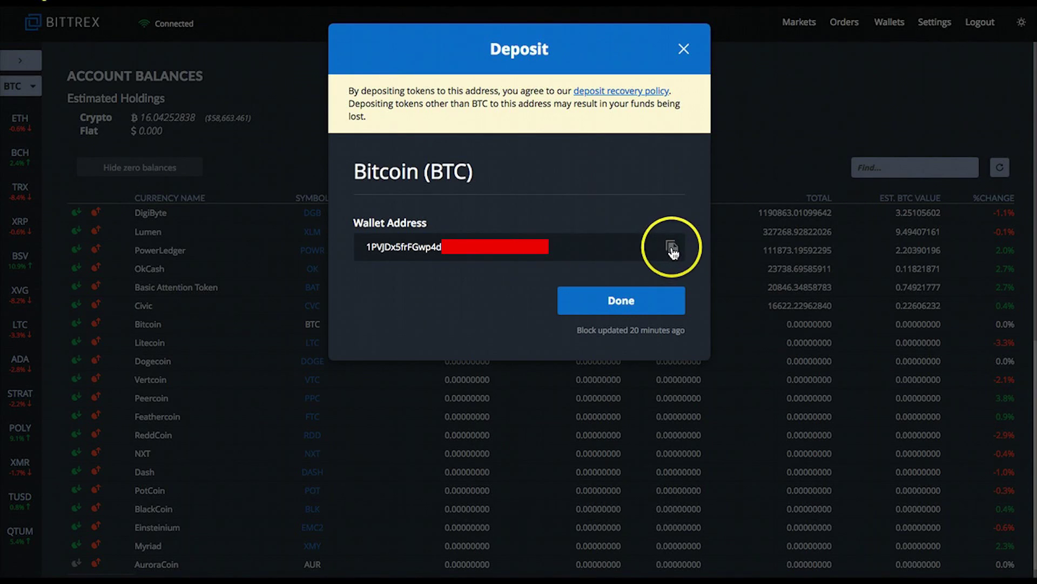
pyautogui.click(673, 247)
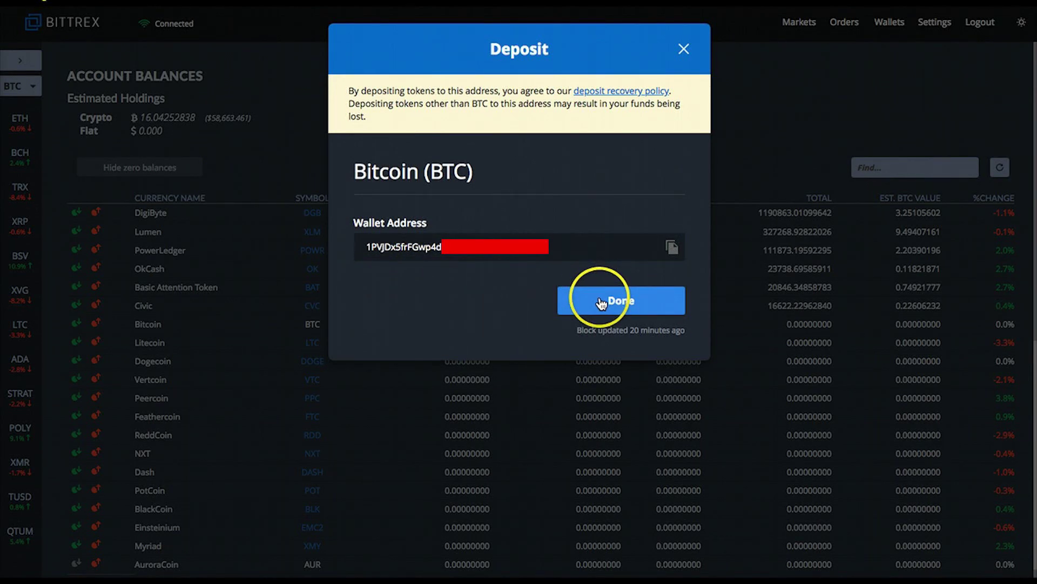
pyautogui.click(600, 301)
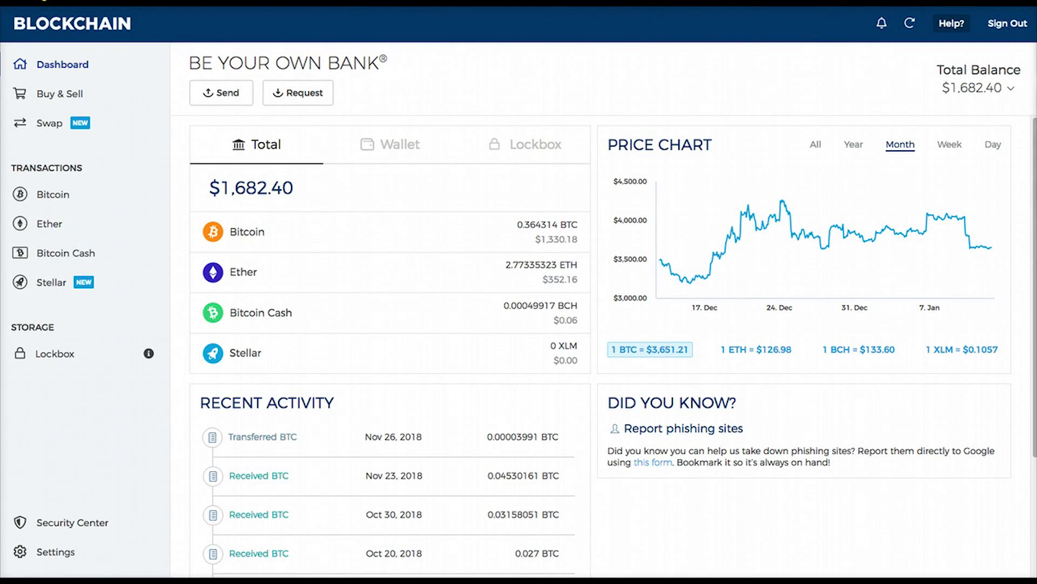
# Start a Bitcoin send with the pasted Bittrex deposit address as recipient
pyautogui.click(222, 96)
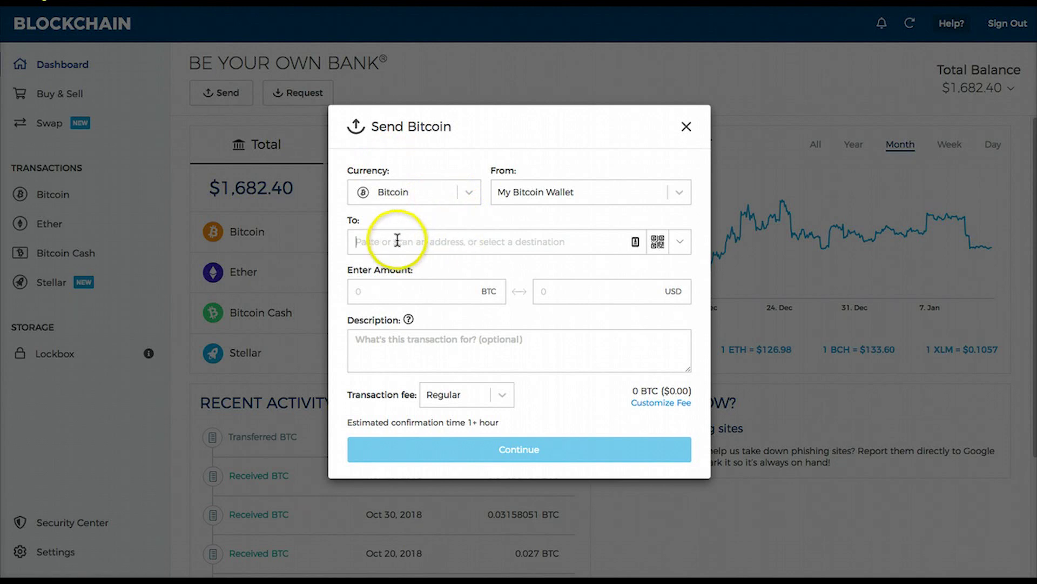
pyautogui.hotkey('ctrl', 'v')
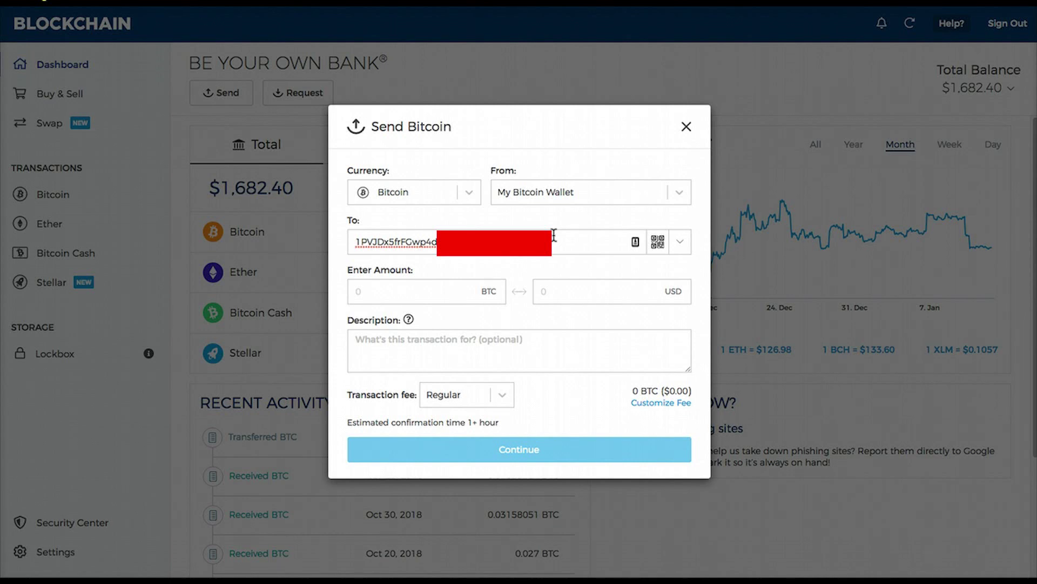
pyautogui.click(383, 291)
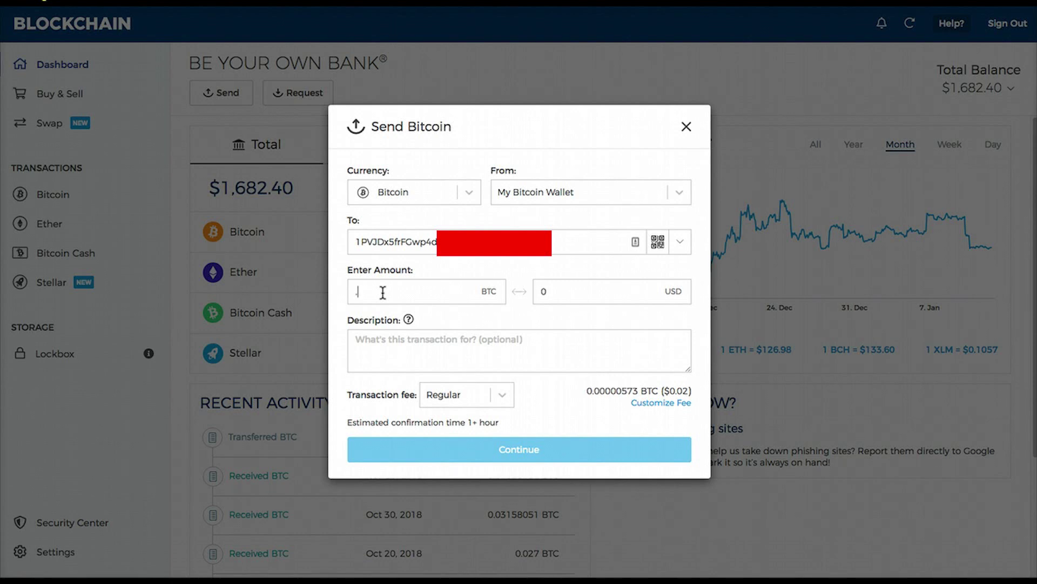
pyautogui.write('.05')
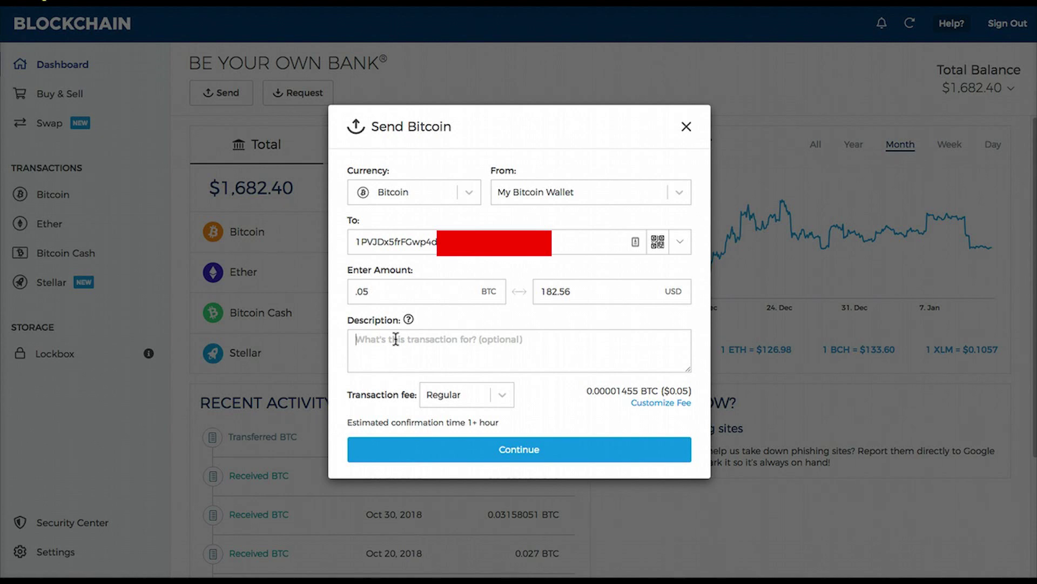
pyautogui.write('Test t')
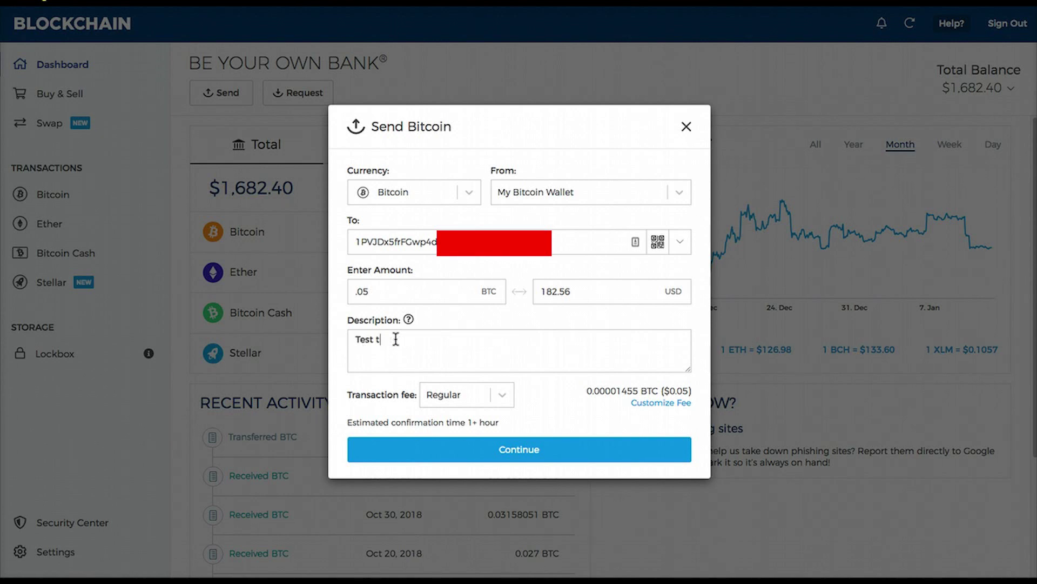
pyautogui.write('ransaction ')
pyautogui.write('sending BTC ')
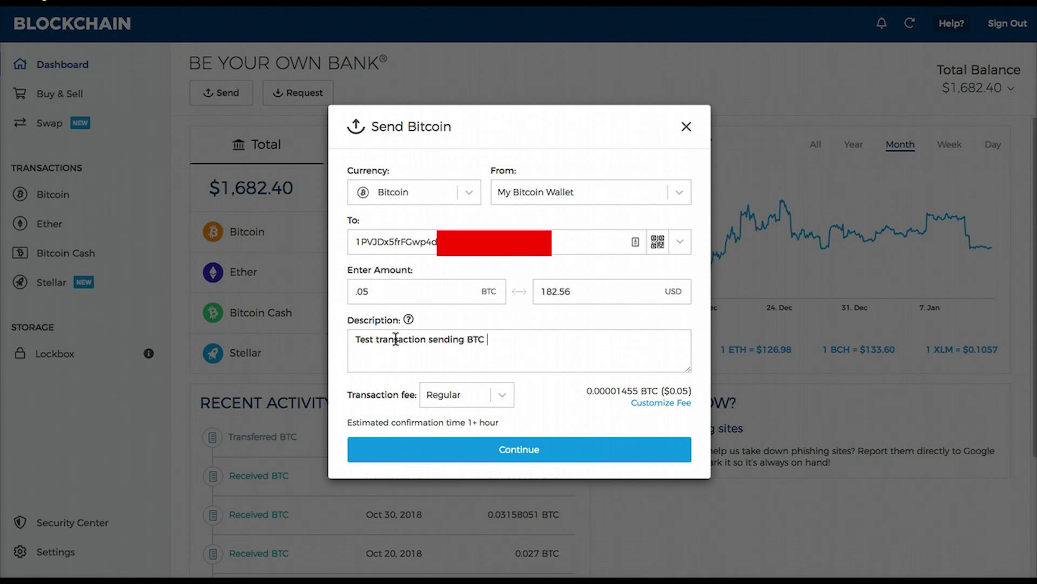
pyautogui.write('into Bittrex')
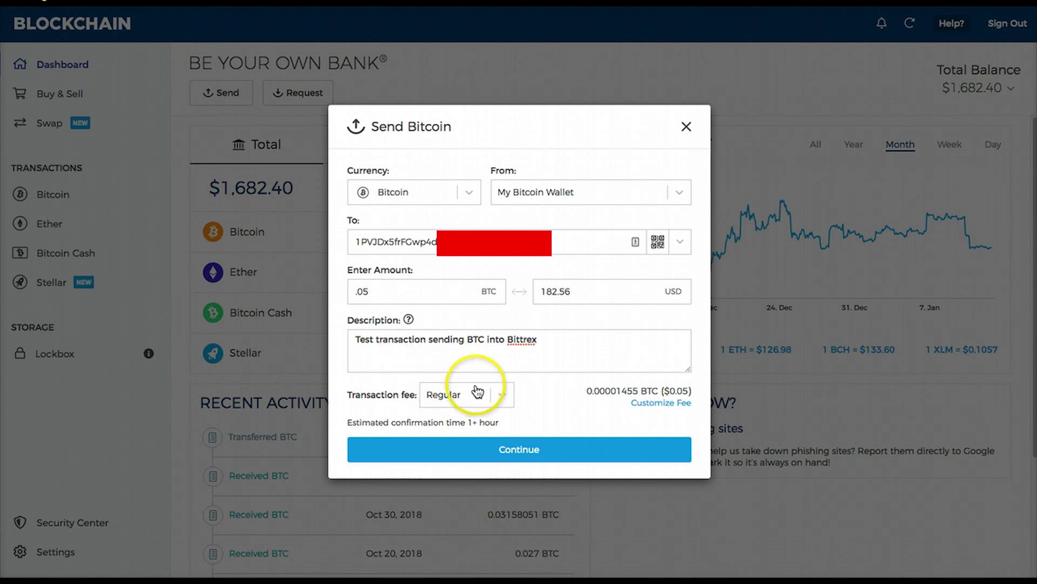
# Choose the Priority transaction fee and continue to the payment summary
pyautogui.click(502, 395)
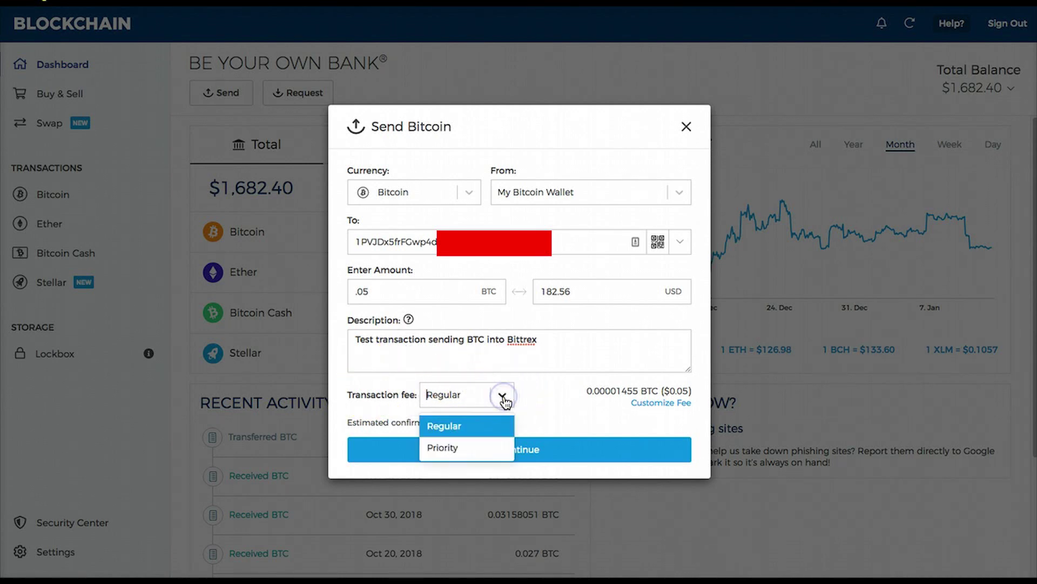
pyautogui.click(440, 448)
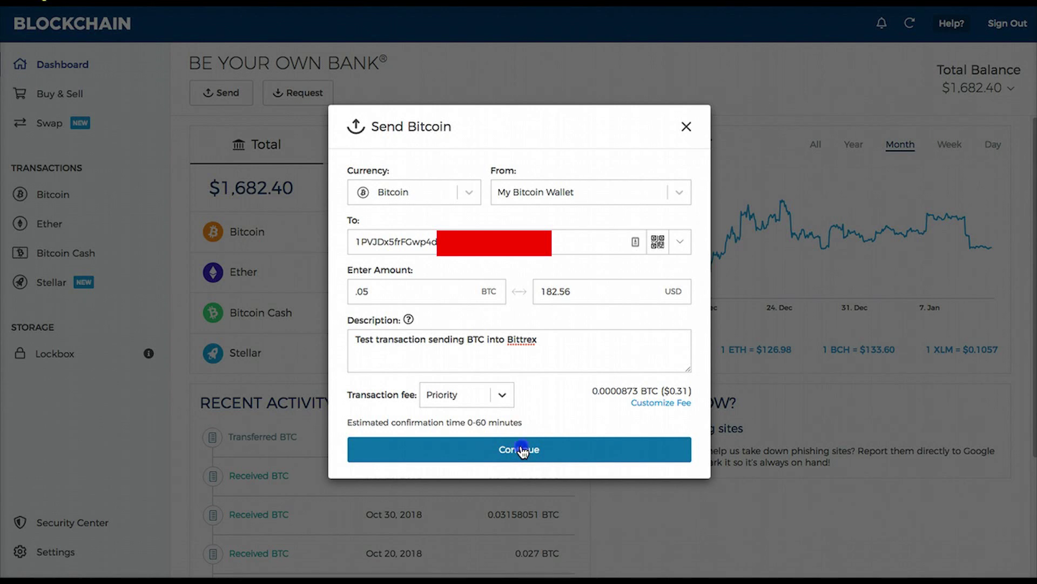
pyautogui.click(522, 451)
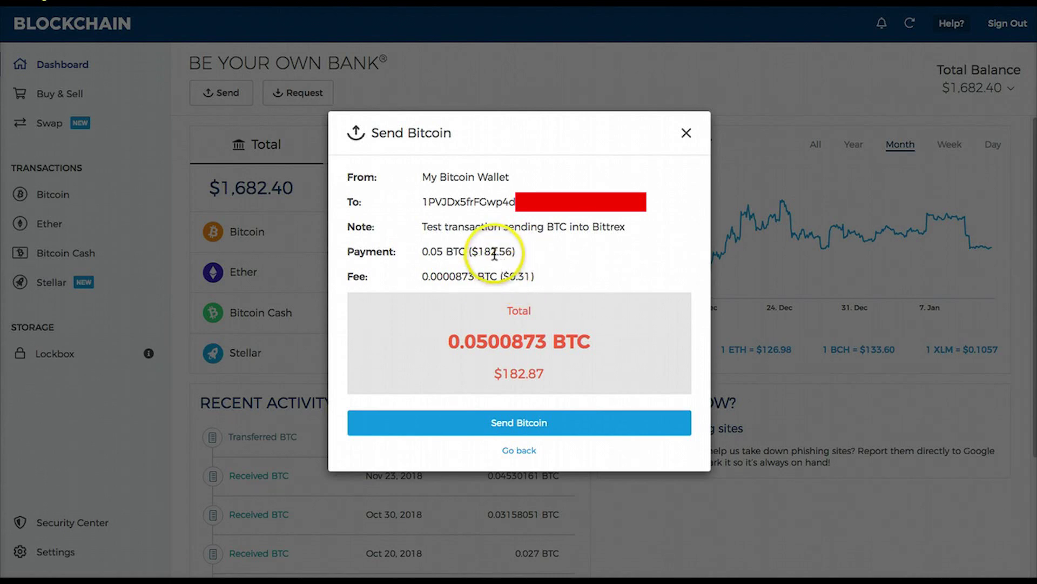
# Confirm the 0.05 BTC transfer with Send Bitcoin
pyautogui.click(521, 422)
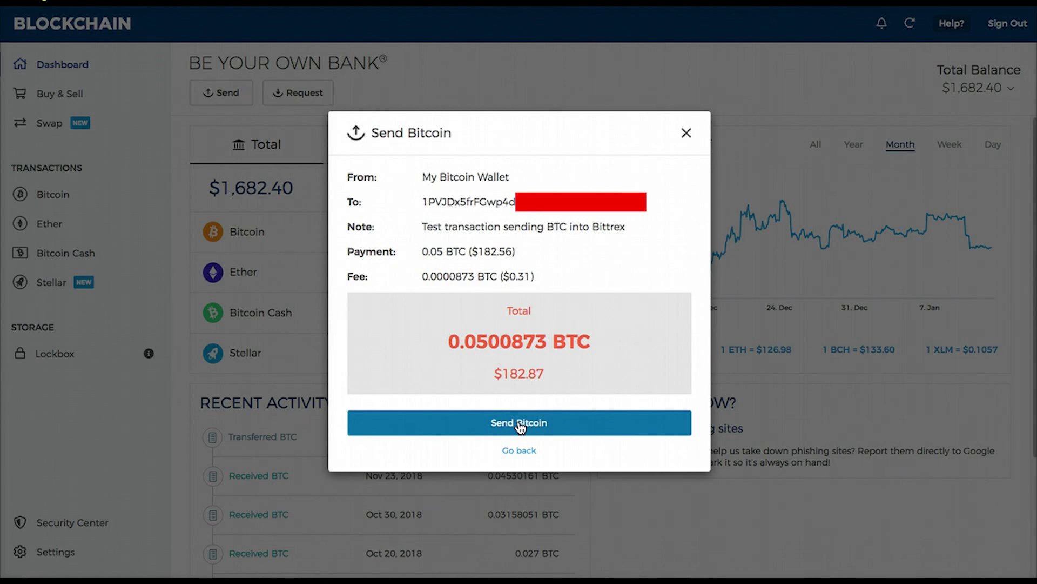
pyautogui.click(520, 424)
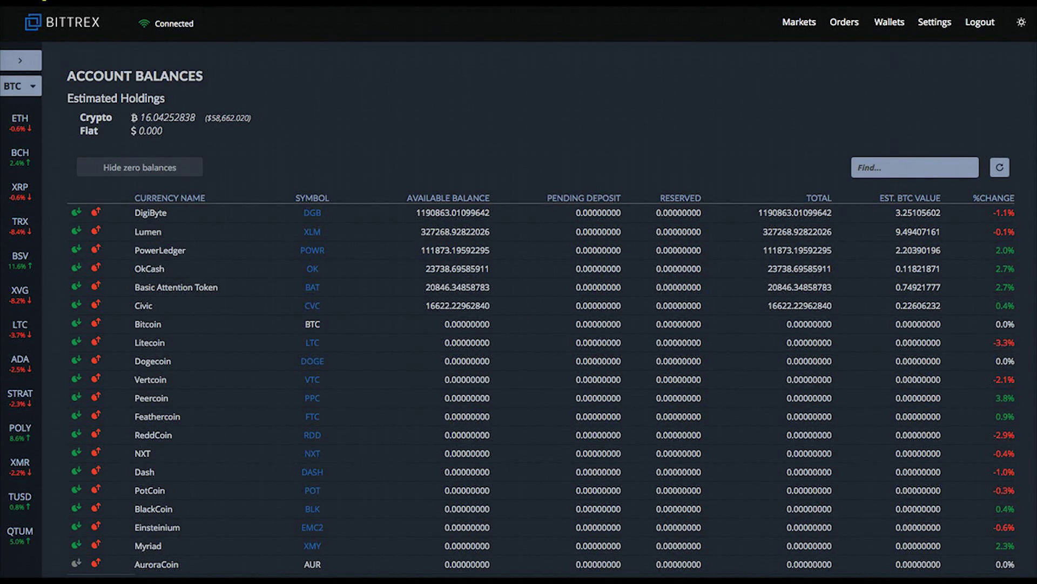
pyautogui.scroll(-1, 301, 78)
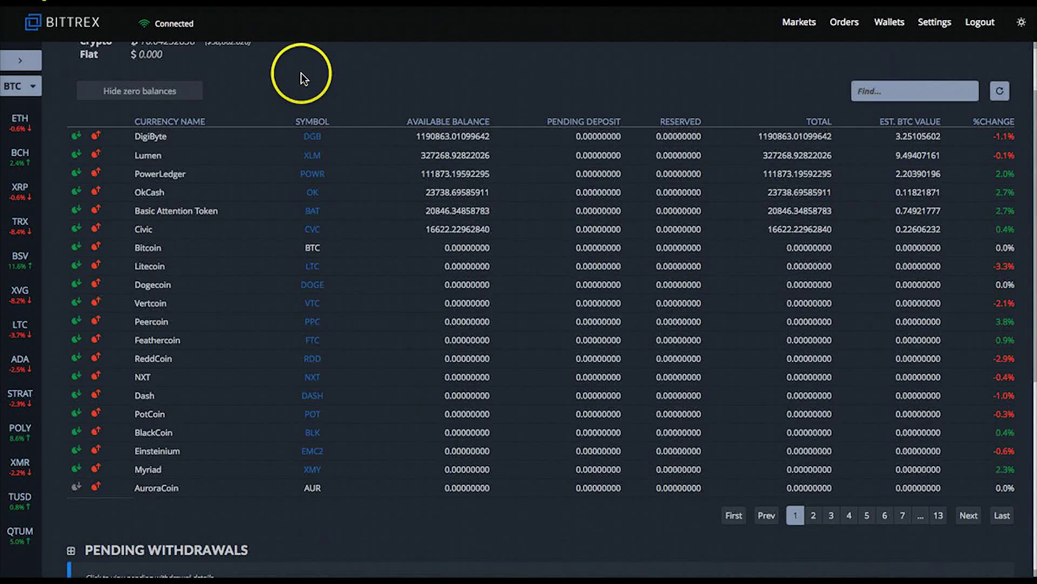
pyautogui.scroll(-4, 301, 78)
pyautogui.scroll(-3, 300, 77)
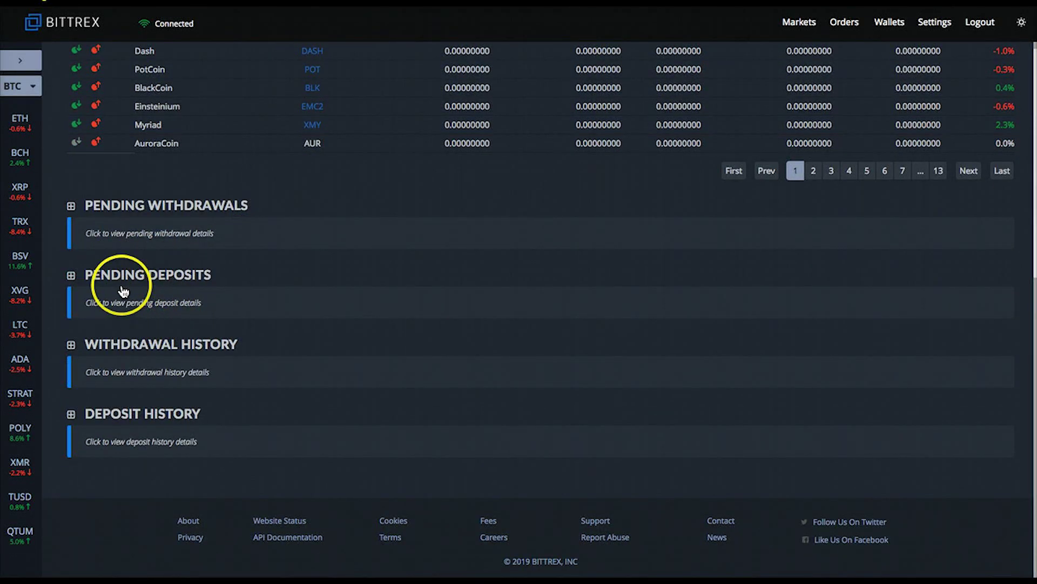
# Expand Pending Deposits on the balances page, which shows no pending BTC deposit
pyautogui.click(72, 277)
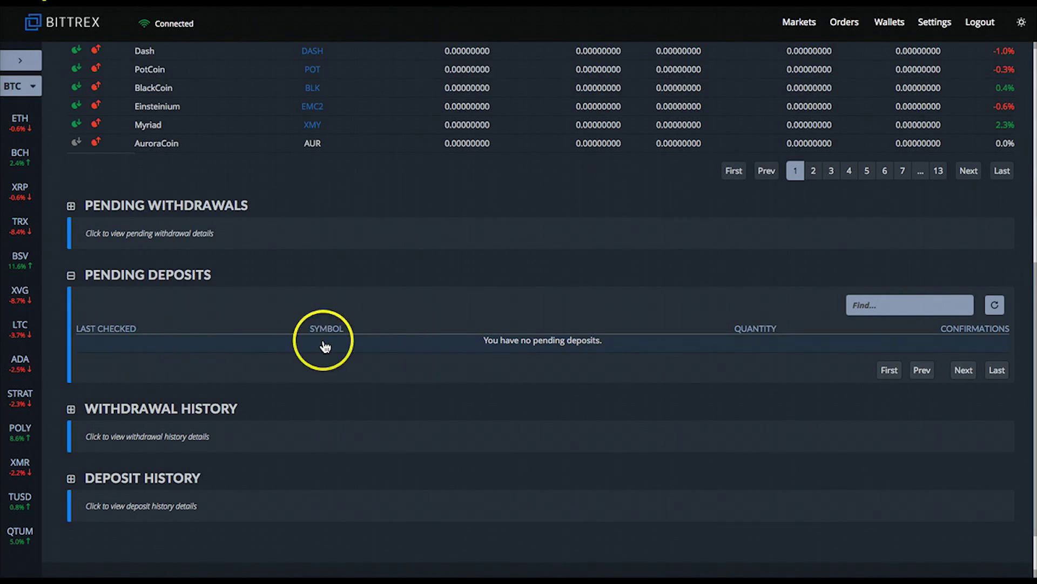
pyautogui.scroll(3, 405, 357)
pyautogui.scroll(4, 406, 358)
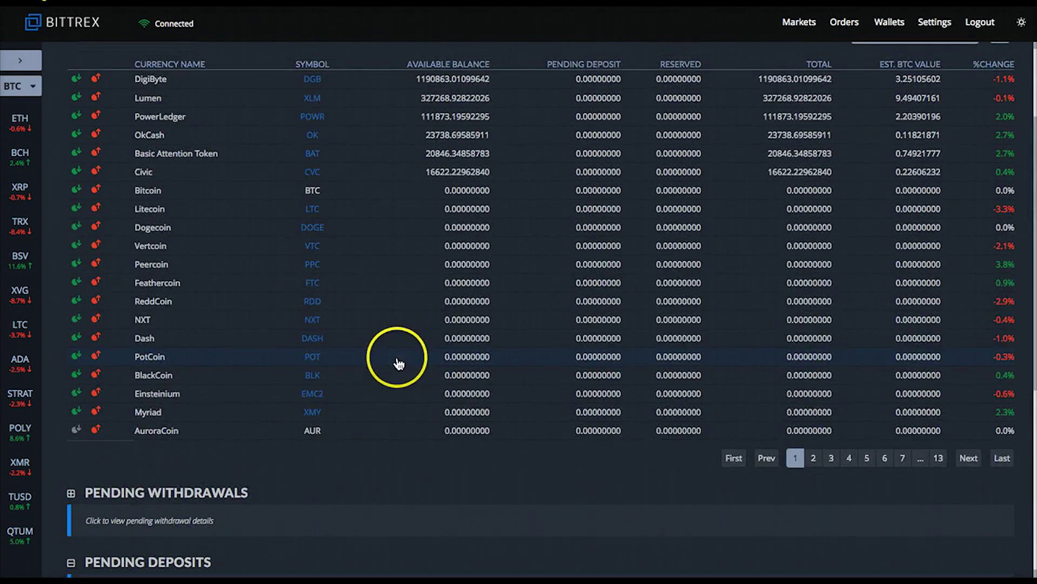
pyautogui.scroll(3, 397, 360)
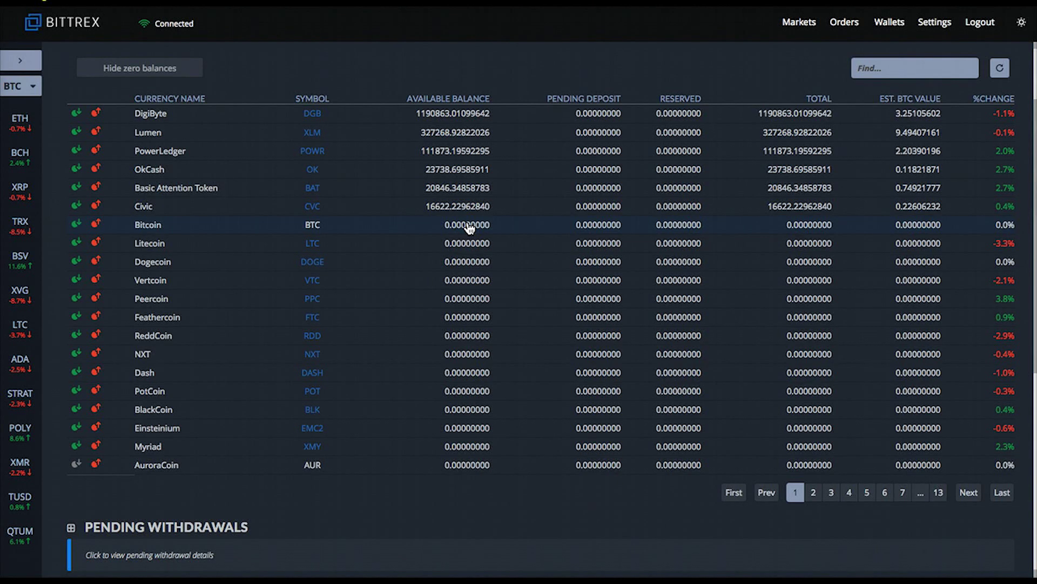
pyautogui.click(312, 243)
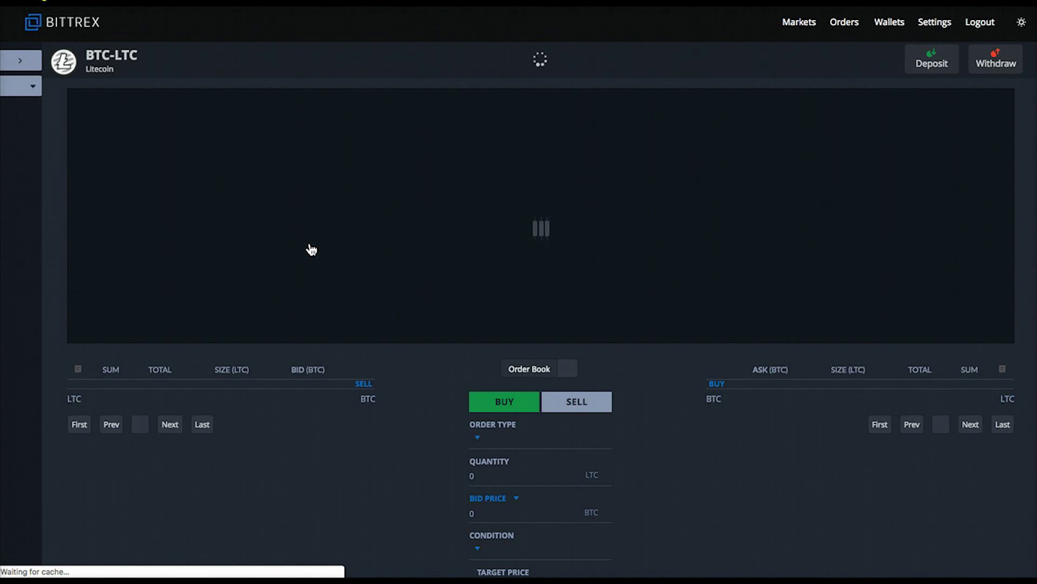
pyautogui.scroll(-3, 410, 357)
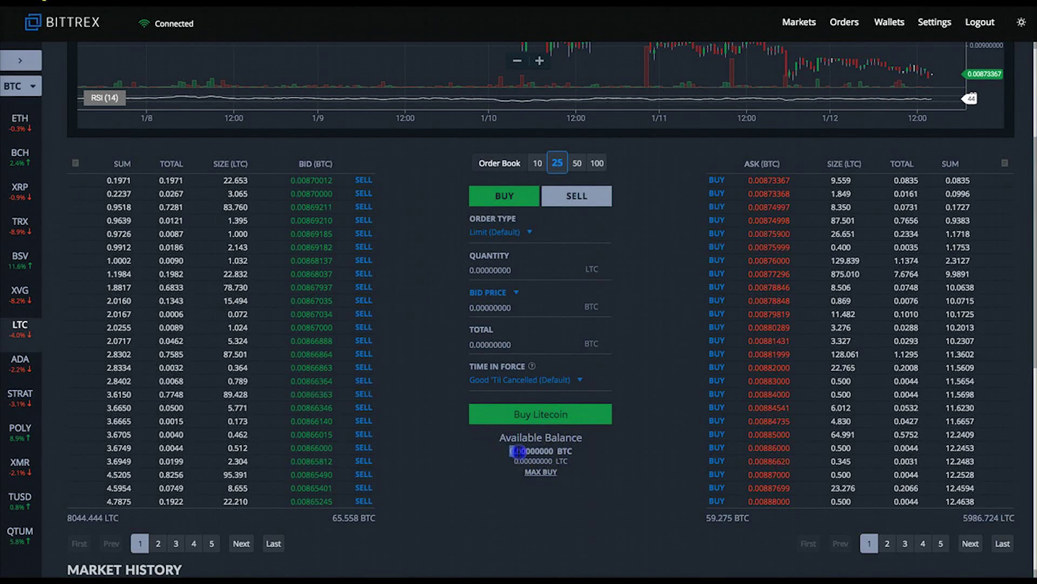
pyautogui.moveTo(513, 450); pyautogui.dragTo(533, 451)
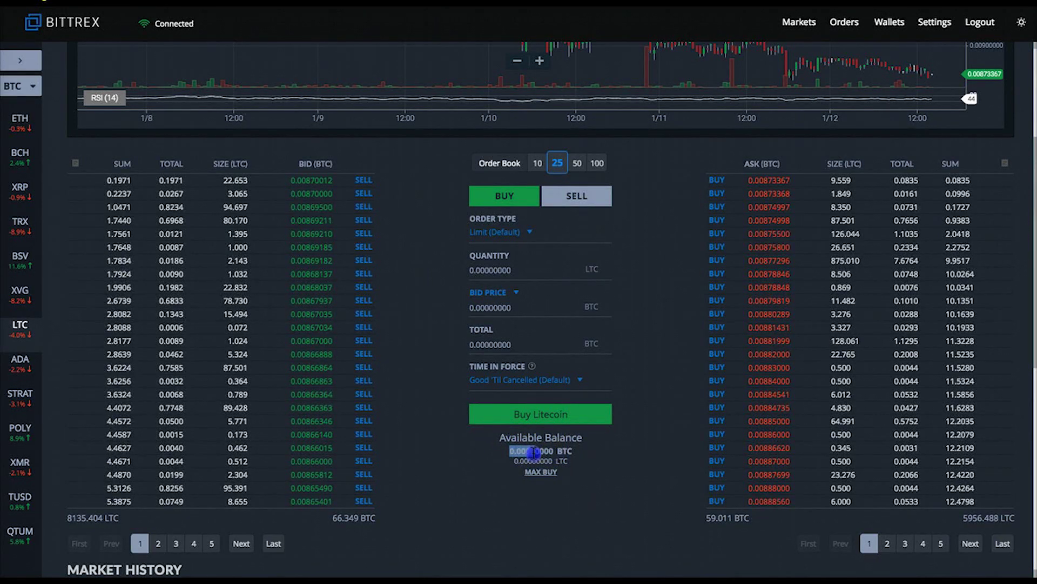
pyautogui.moveTo(533, 451); pyautogui.dragTo(555, 450)
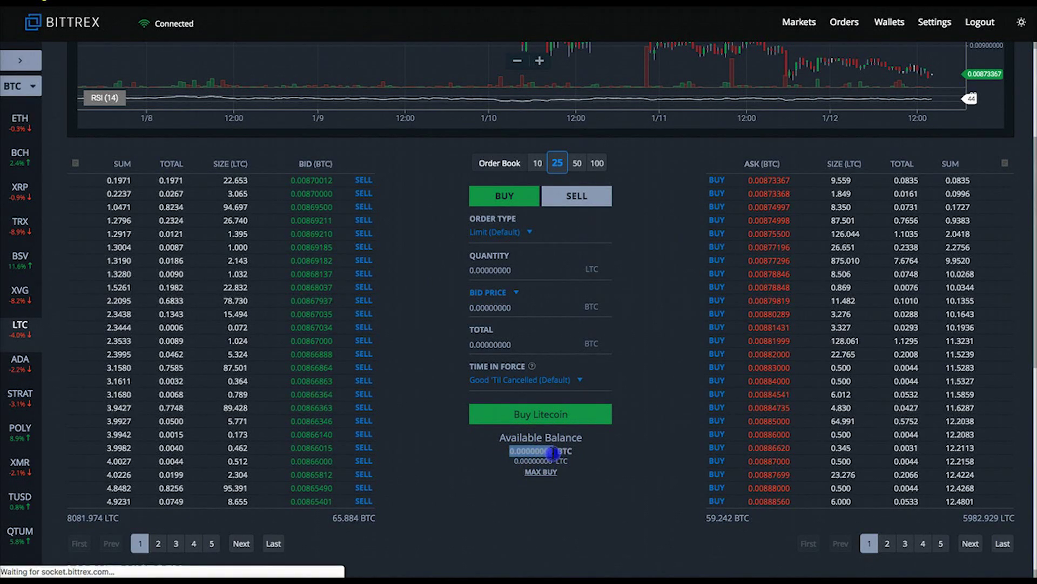
pyautogui.click(555, 451)
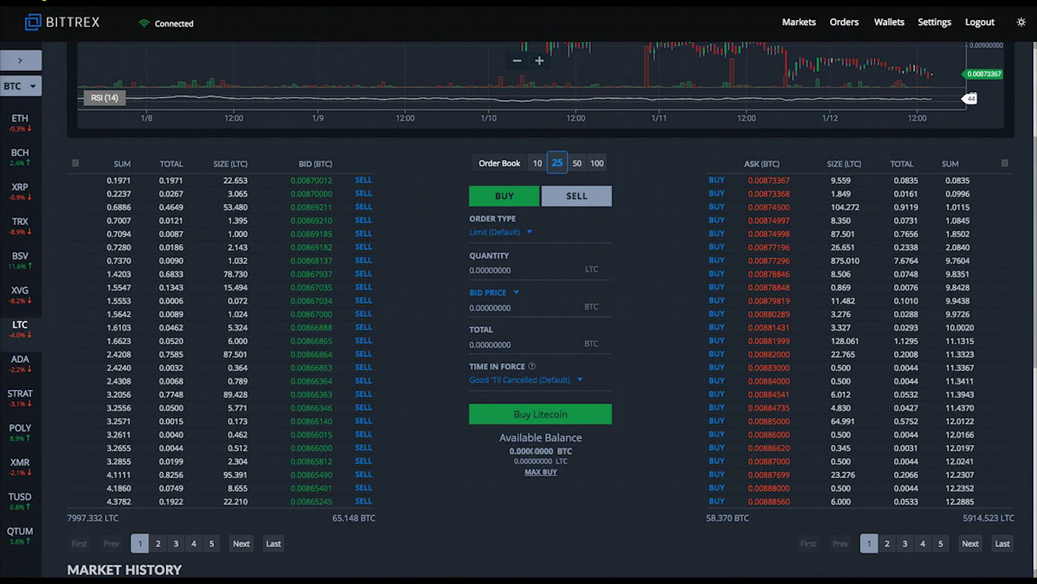
pyautogui.click(531, 451)
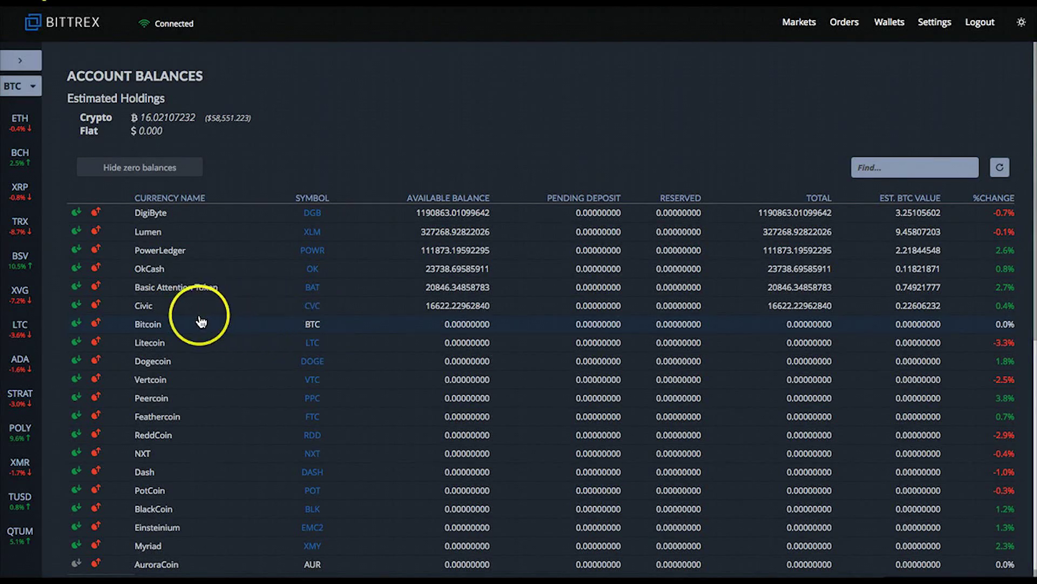
pyautogui.click(96, 325)
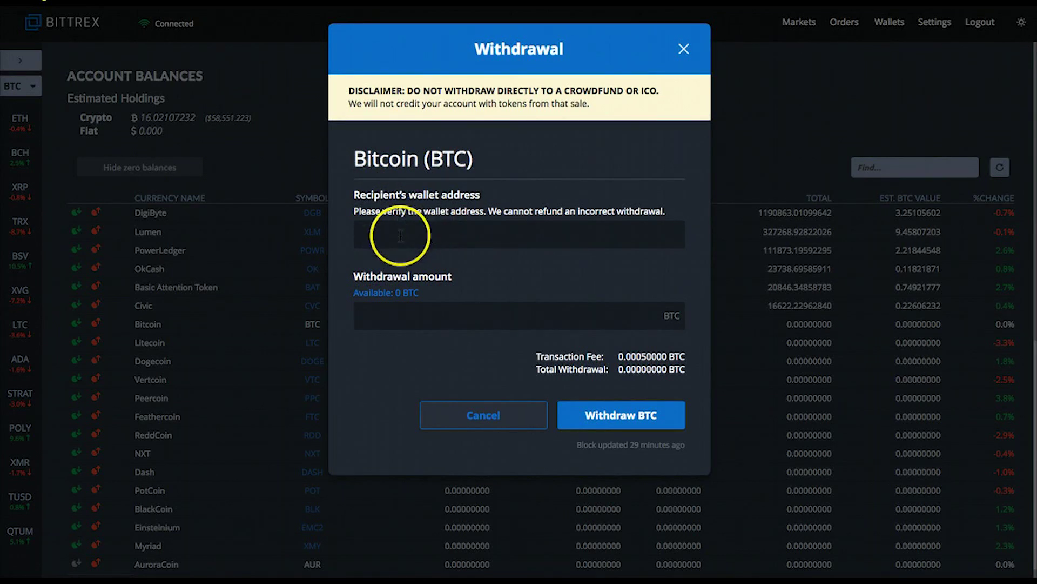
pyautogui.click(397, 233)
pyautogui.hotkey('ctrl', 'v')
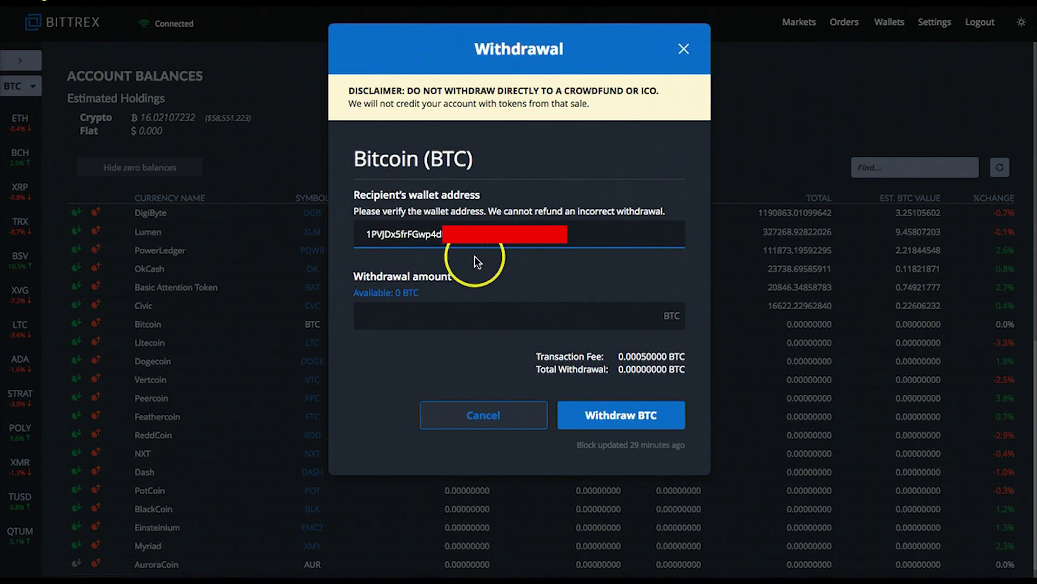
pyautogui.click(426, 316)
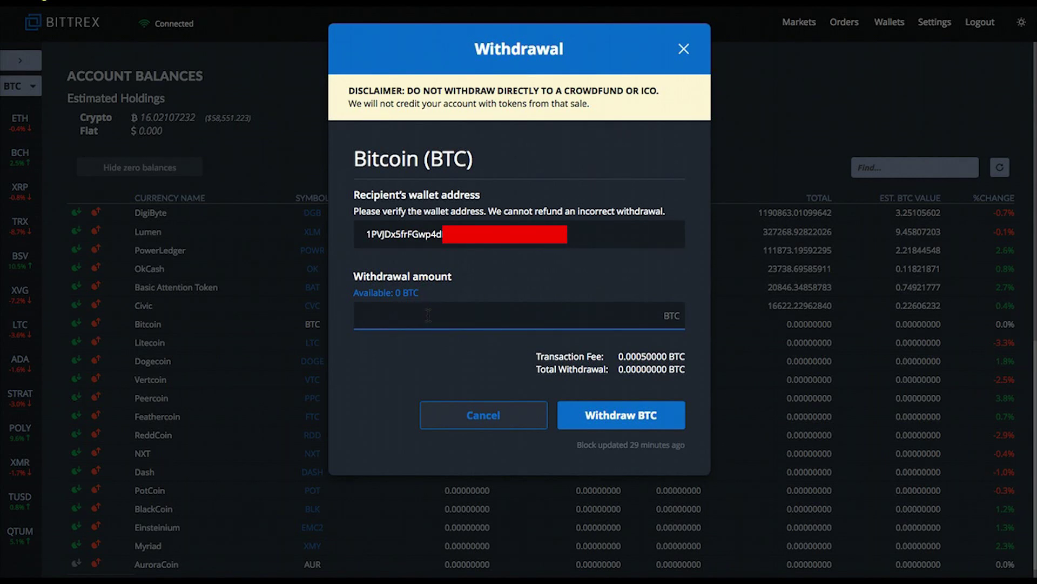
pyautogui.write('.05')
pyautogui.click(511, 365)
pyautogui.click(679, 50)
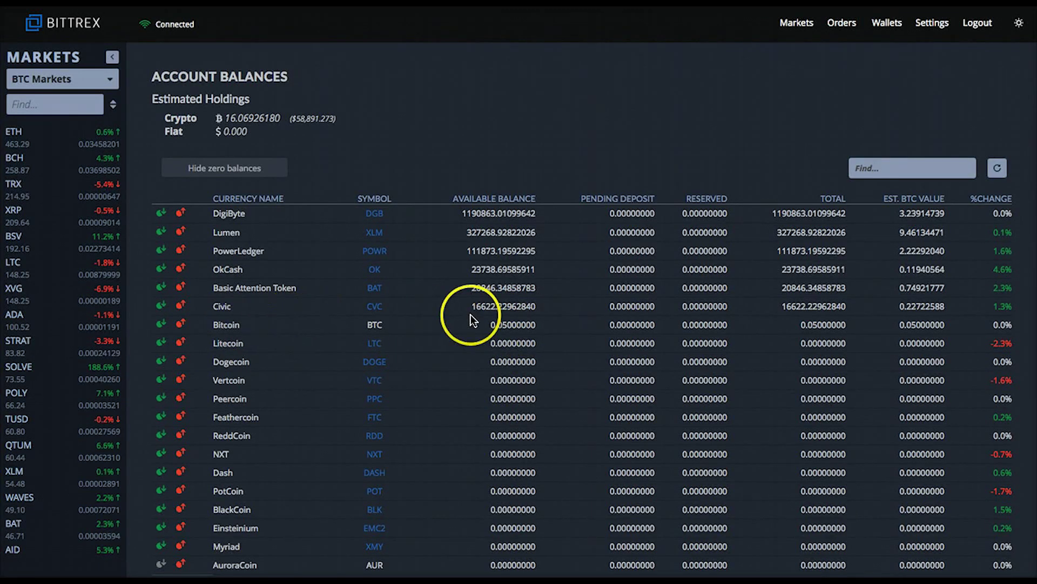
pyautogui.scroll(-5, 459, 323)
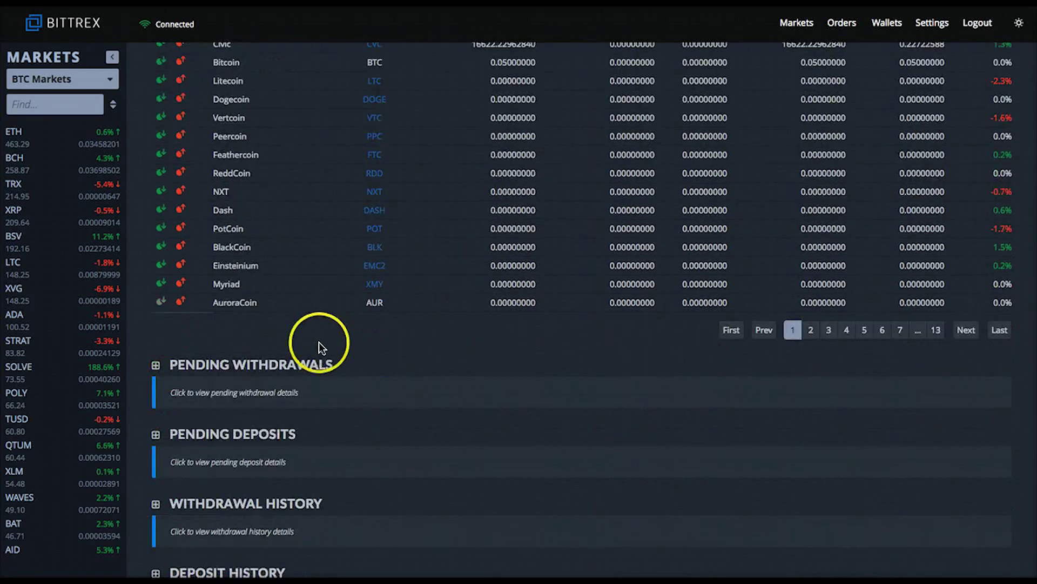
pyautogui.scroll(-3, 319, 342)
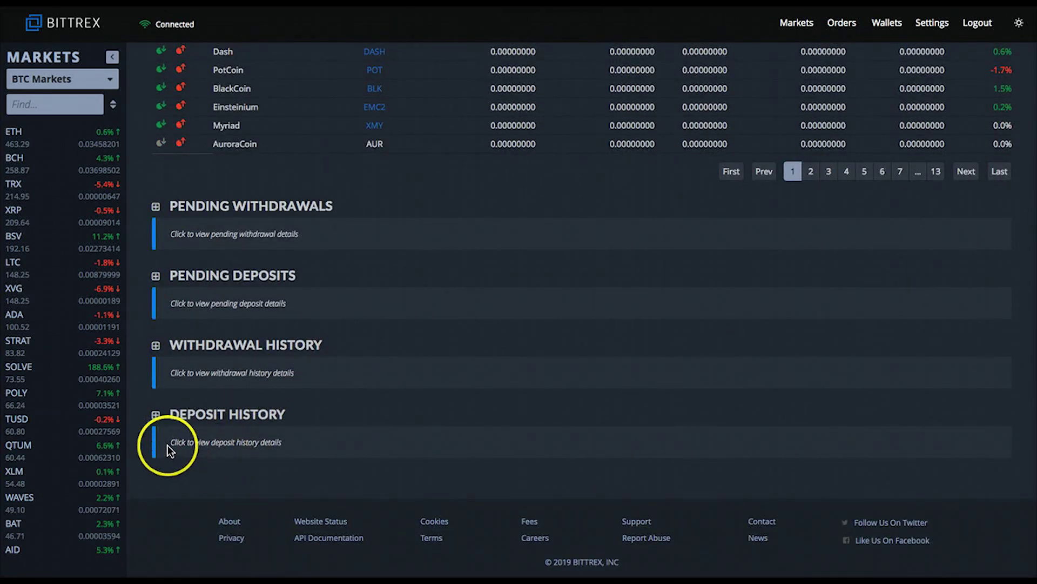
# Expand Deposit History to reveal the completed 0.05 BTC deposit from 2019/01/12
pyautogui.click(155, 416)
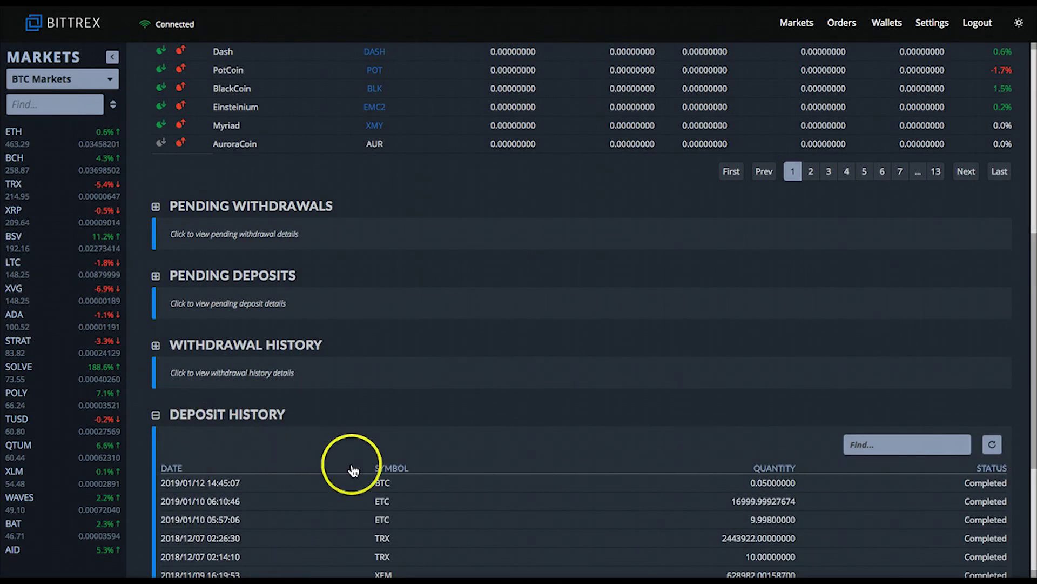